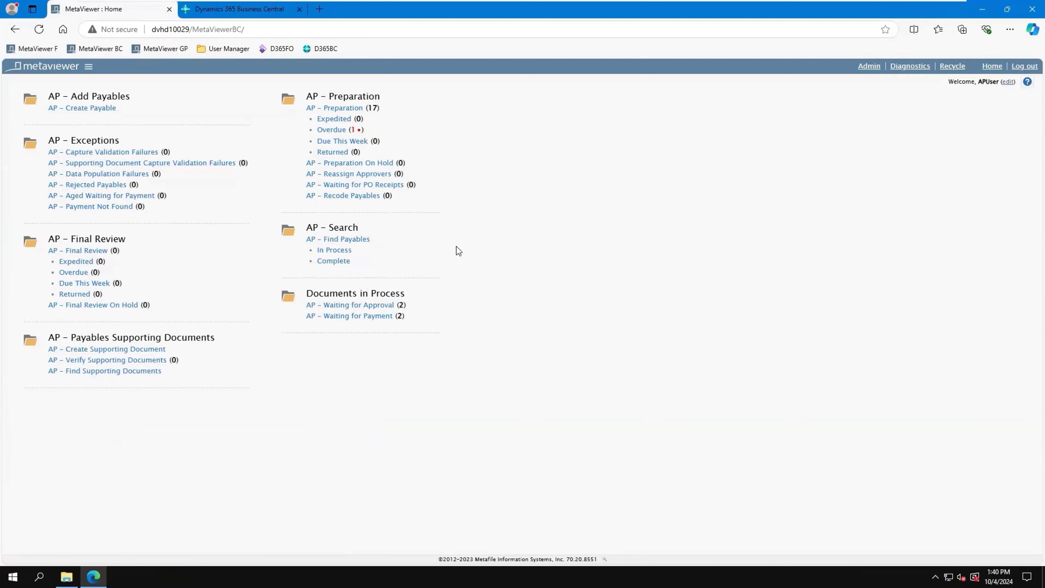
Step: Open the Fabrikam Supplier payable from AP - Waiting for Payment and review its automation notes, line items and invoice image
left_click(373, 321)
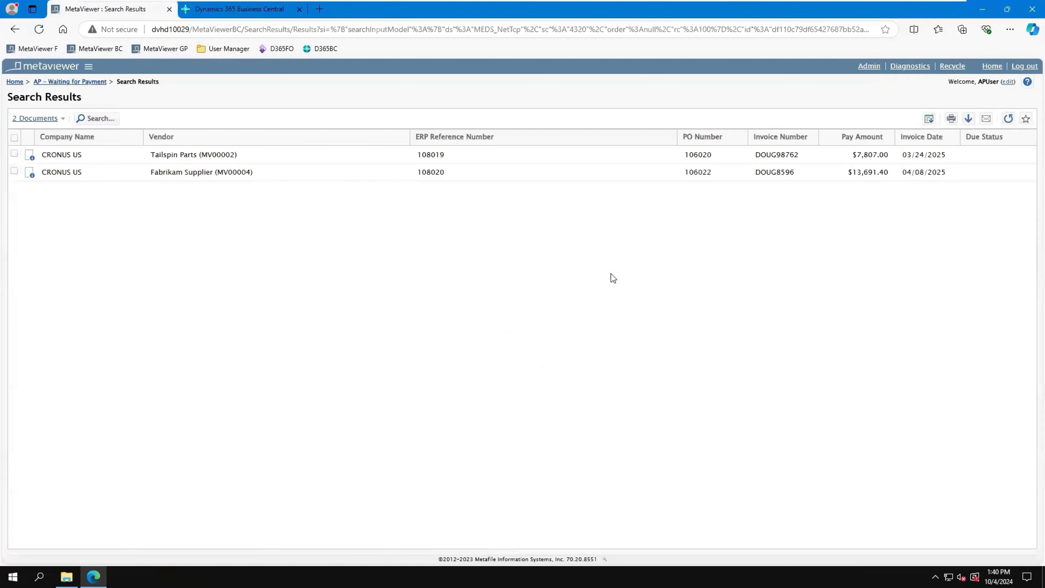
double_click(364, 180)
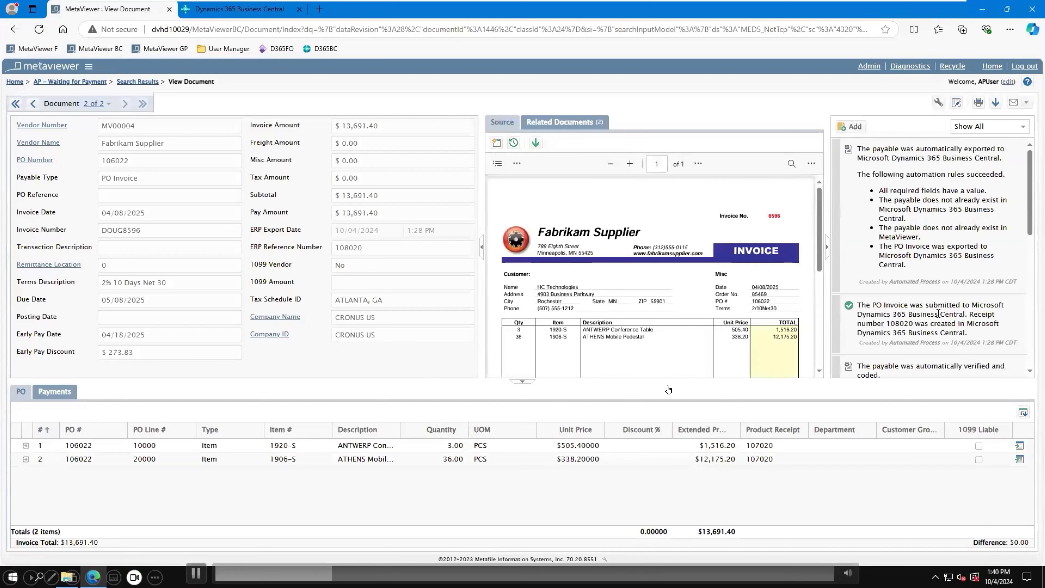
scroll(935, 296, "down", 1)
scroll(933, 295, "down", 3)
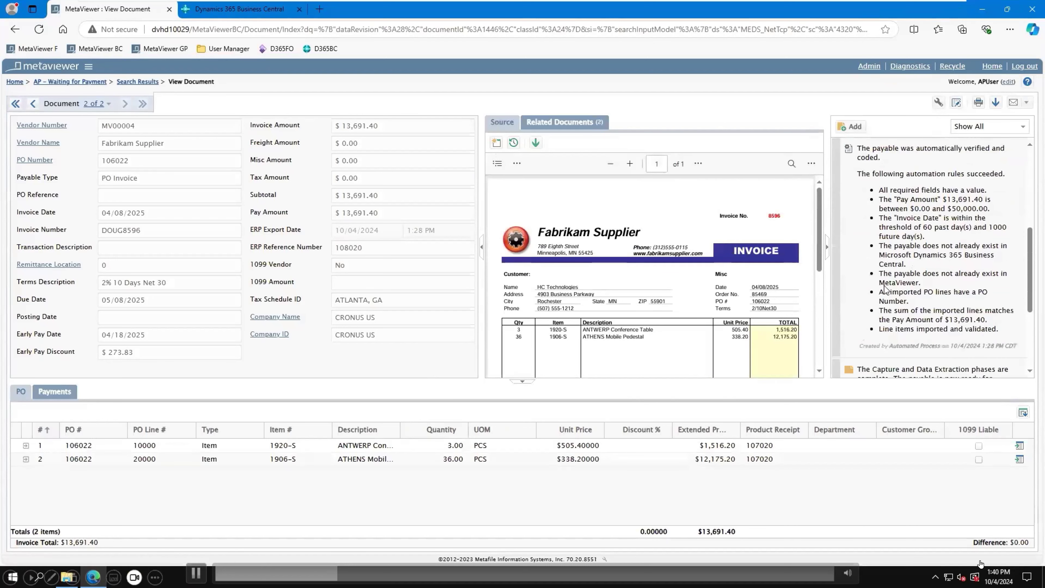
left_click_drag(1000, 329, 872, 193)
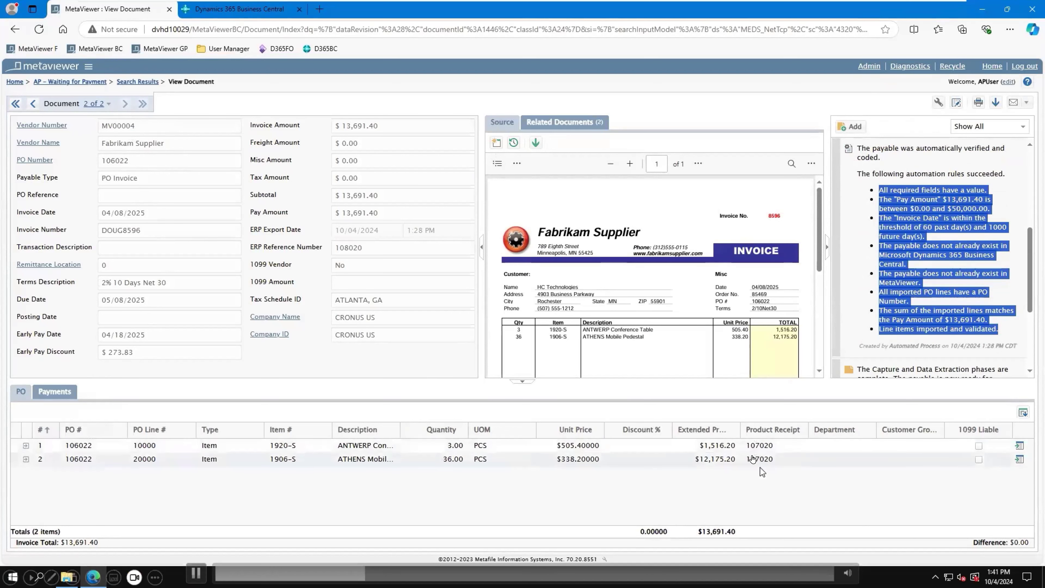
scroll(745, 289, "down", 1)
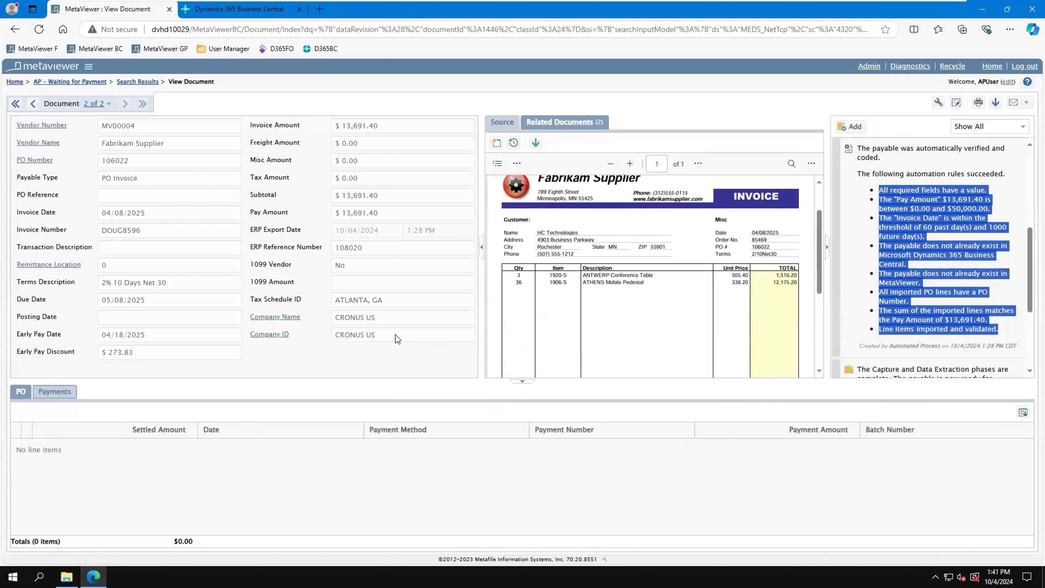
Step: Open Datum Receivers invoice 85625 from the AP - Preparation queue and review its failed automation rule
left_click(63, 67)
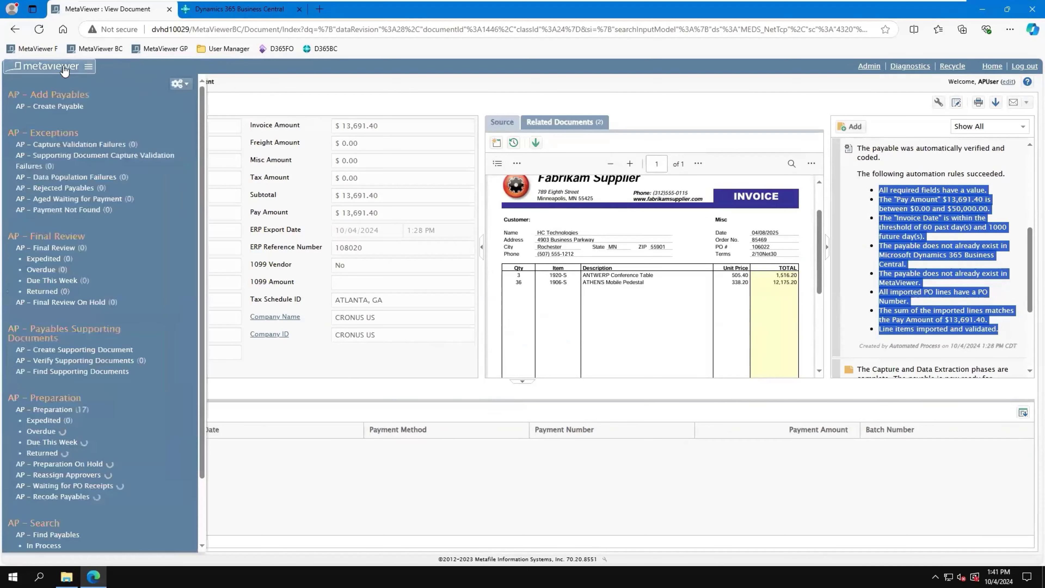
left_click(63, 411)
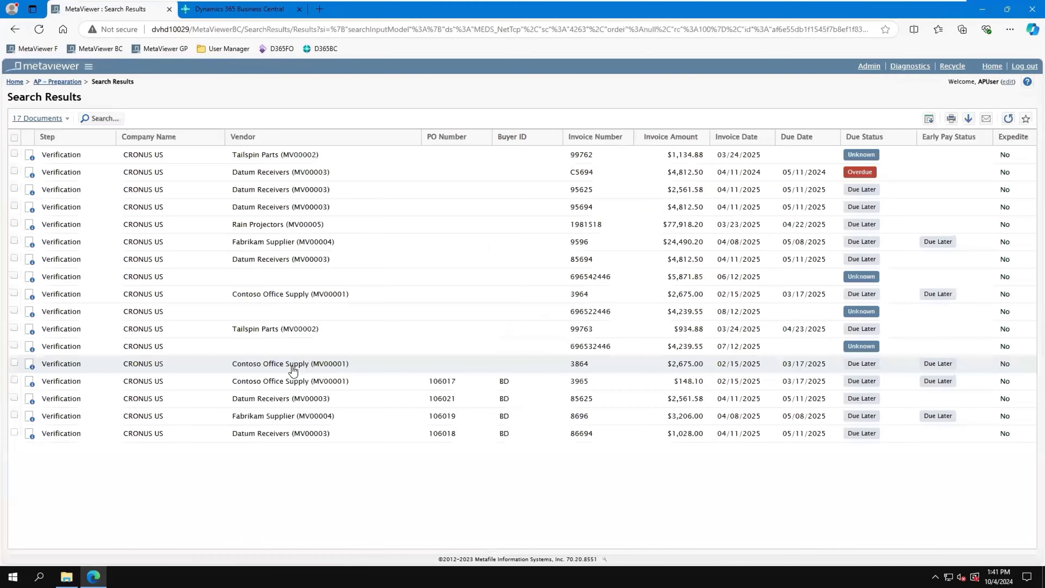
left_click(297, 417)
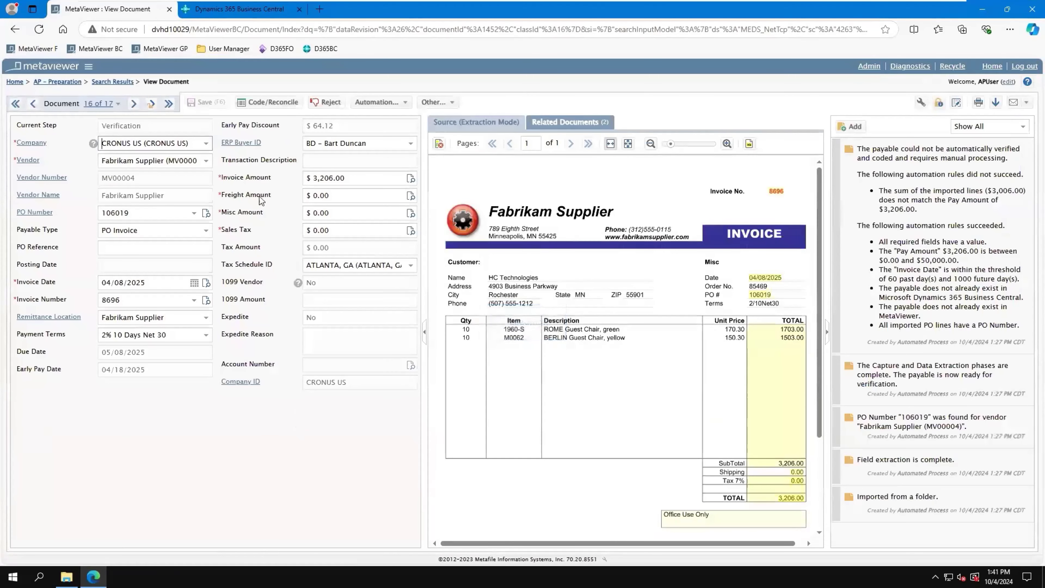
left_click(99, 104)
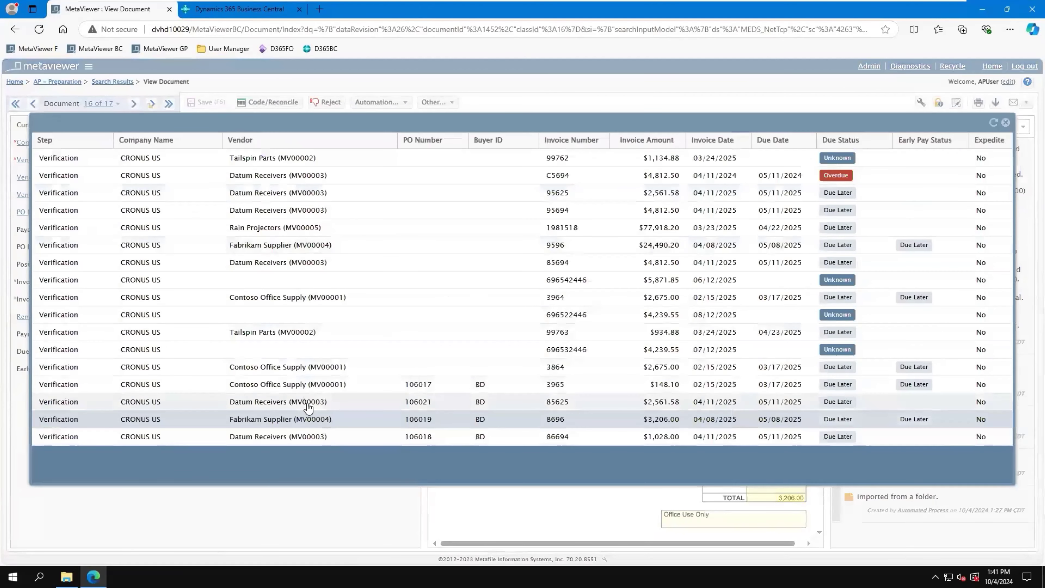
left_click(308, 402)
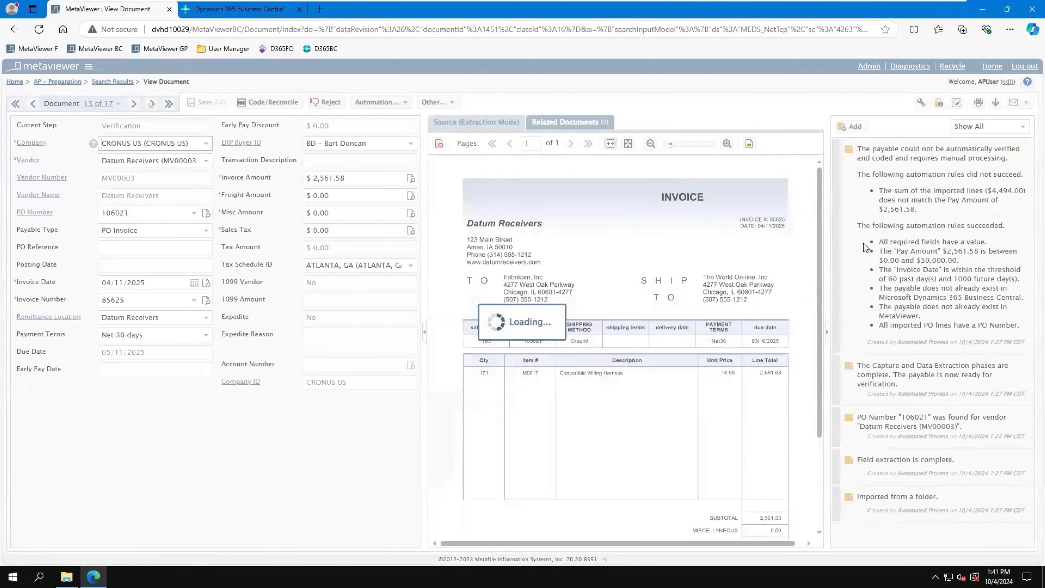
left_click_drag(918, 209, 868, 190)
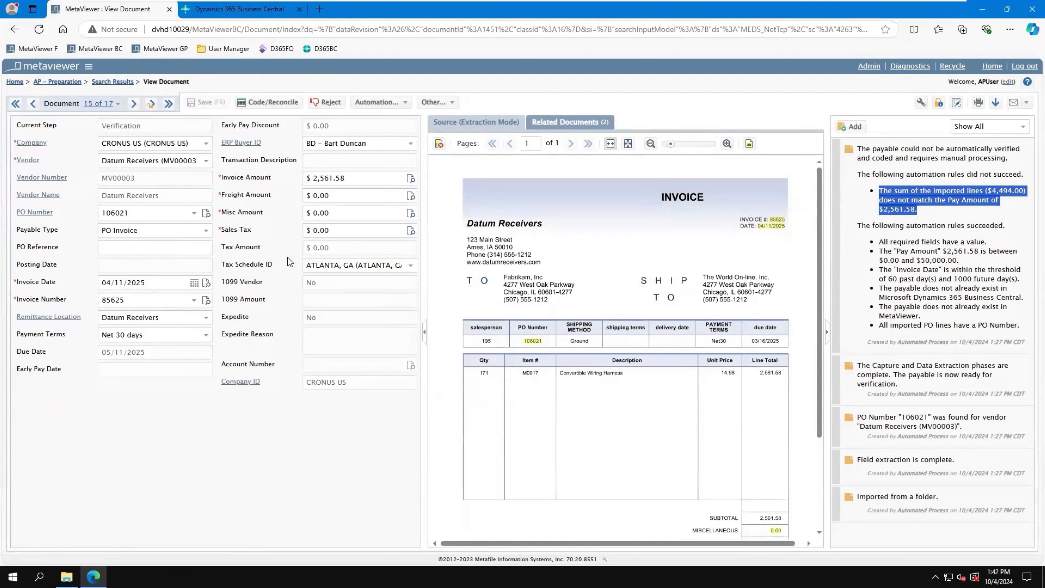
Step: Move the invoice to PO reconciliation, delete the line for product receipt 107019, and mark the invoice as reconciled
left_click(281, 103)
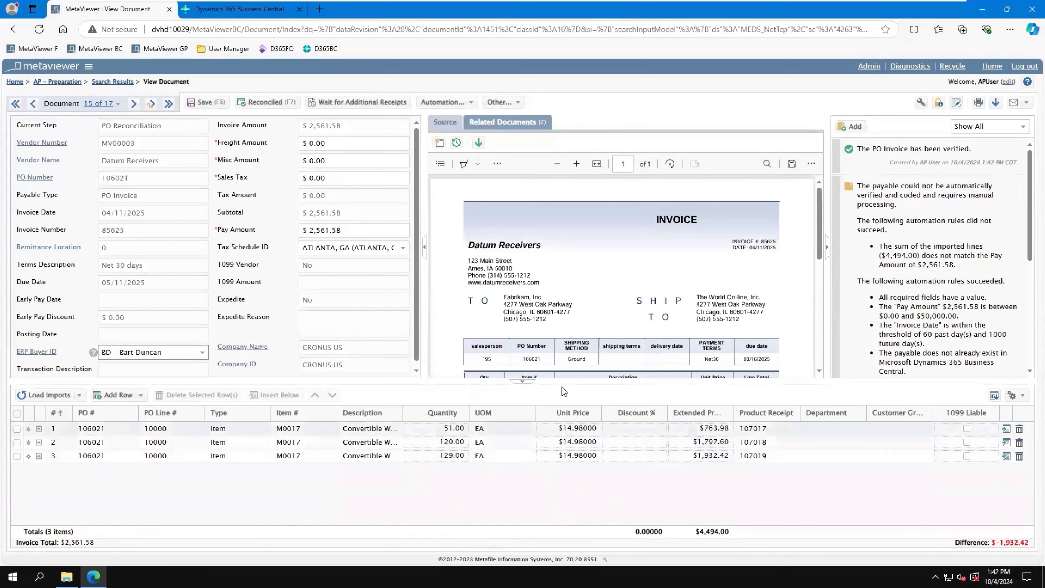
scroll(582, 299, "down", 3)
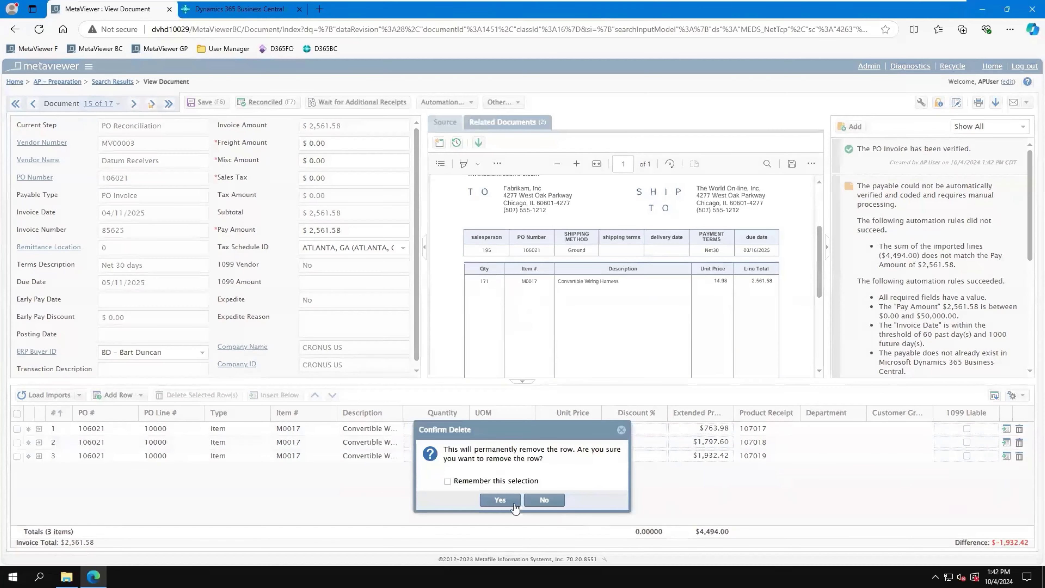
left_click(510, 501)
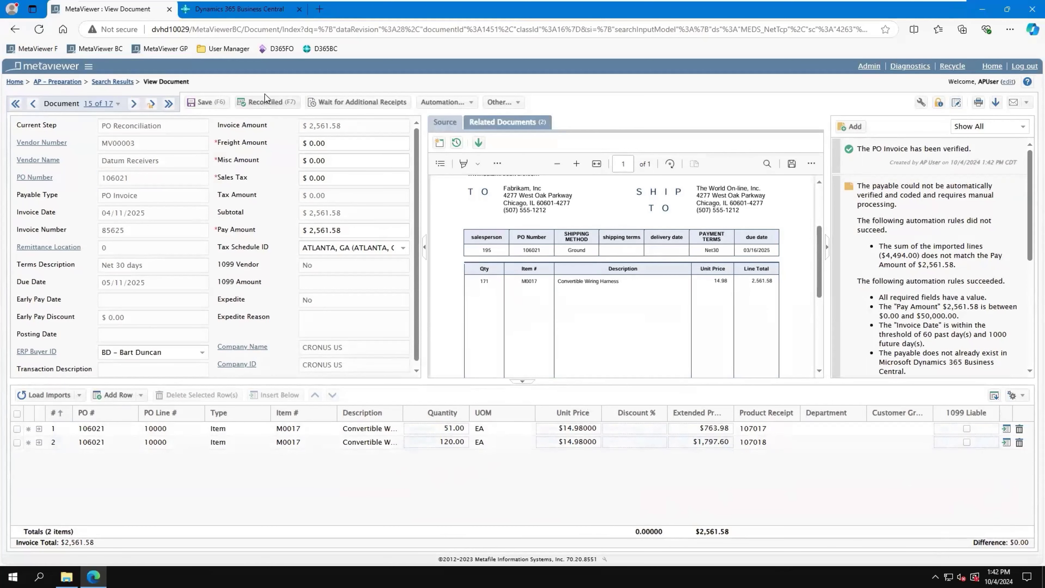
left_click(273, 101)
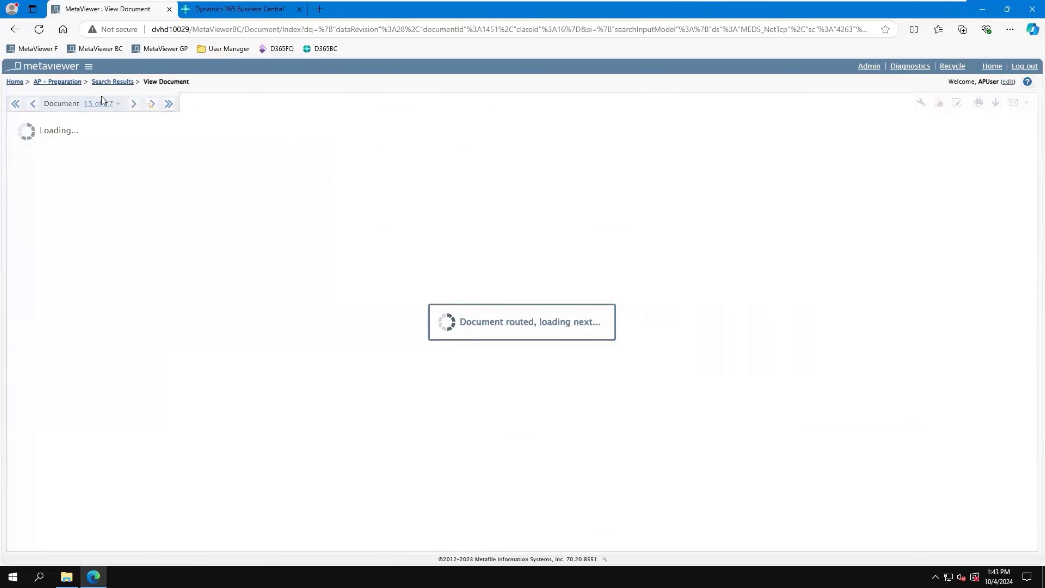
Step: Open Datum Receivers invoice 95625 from the AP - Preparation queue, check its captured values, and send it to GL coding
left_click(64, 70)
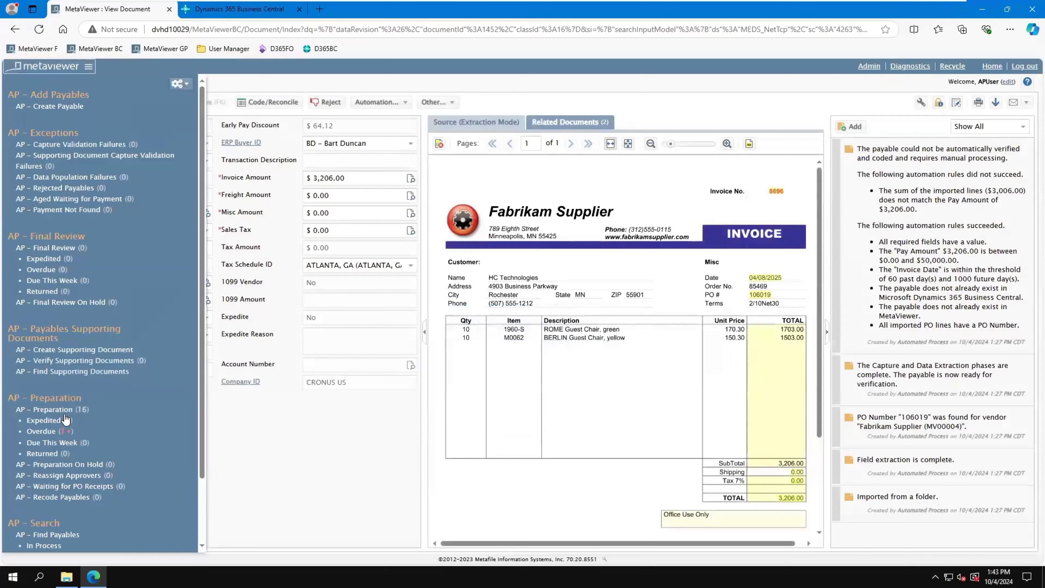
left_click(75, 409)
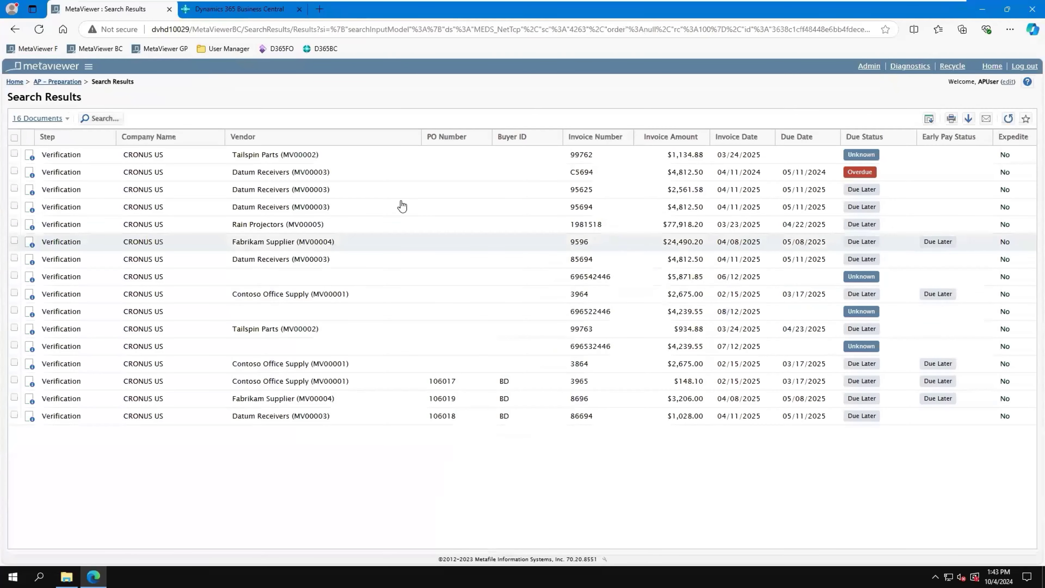
double_click(310, 192)
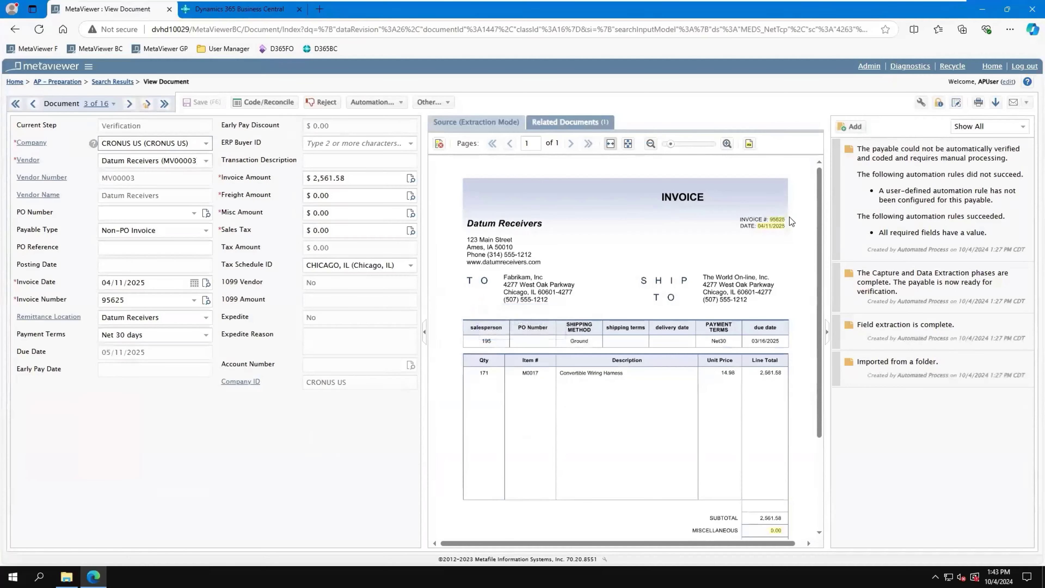
scroll(770, 275, "down", 2)
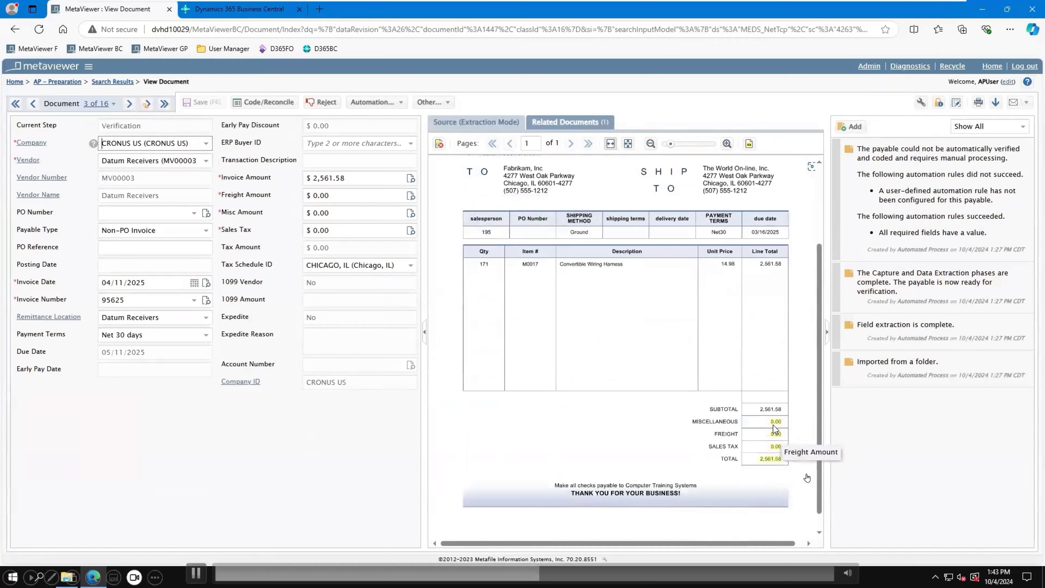
scroll(779, 408, "up", 2)
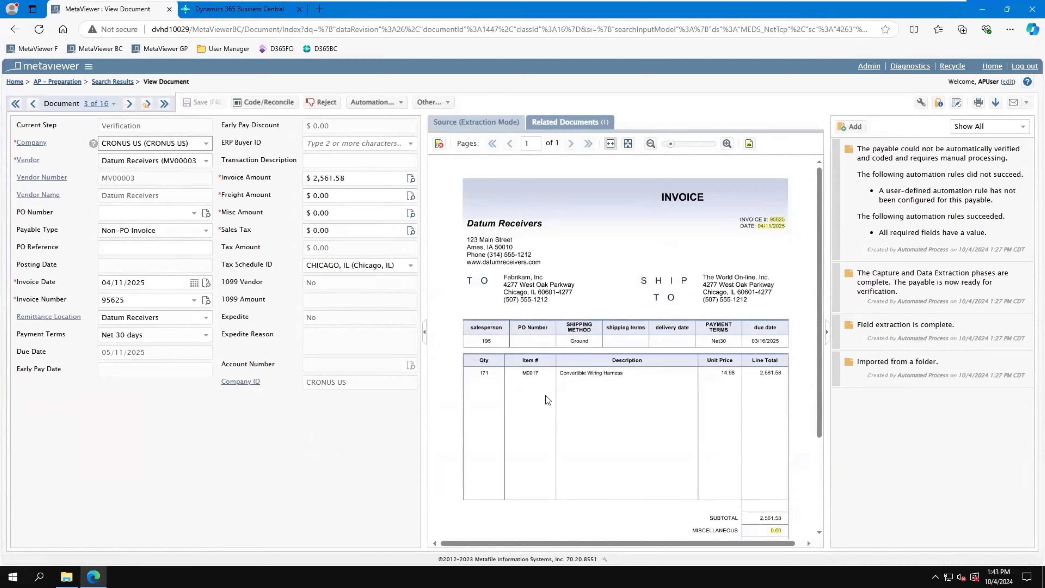
left_click(268, 102)
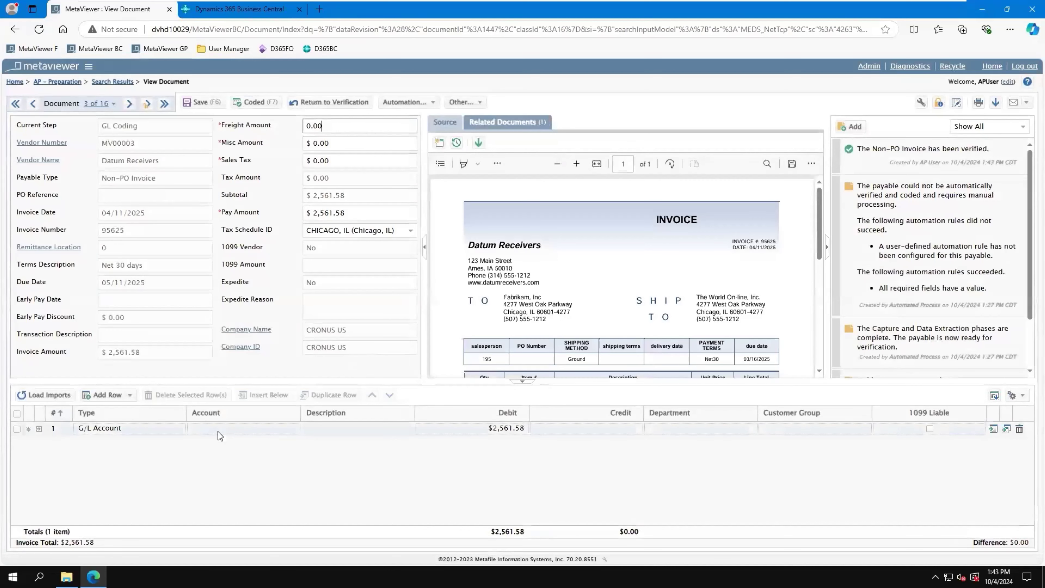
Step: Try to set the G/L line's account to 50100 - Cost of Materials
left_click(230, 430)
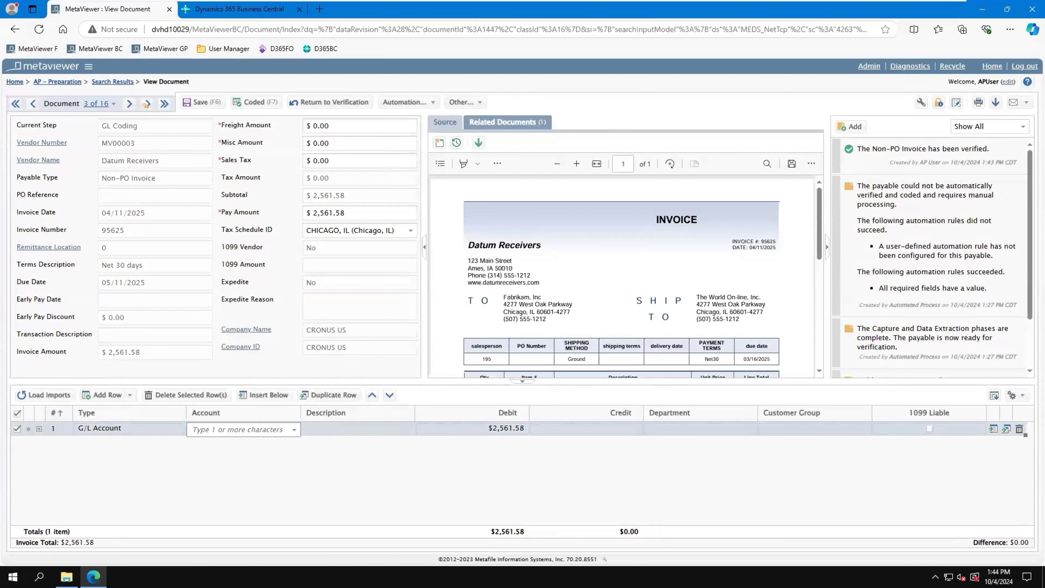
type("60")
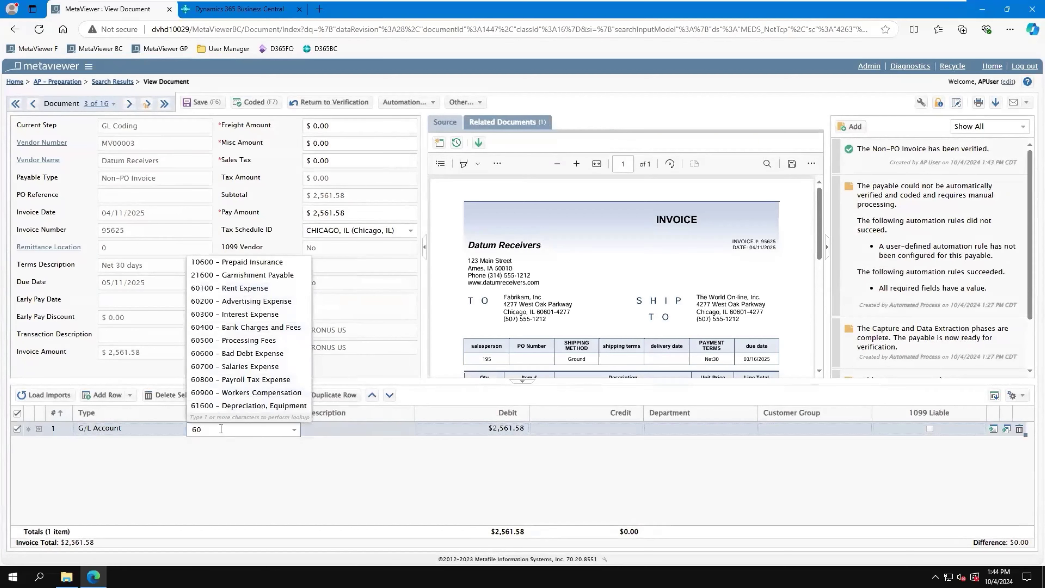
left_click_drag(221, 429, 91, 445)
type("cost")
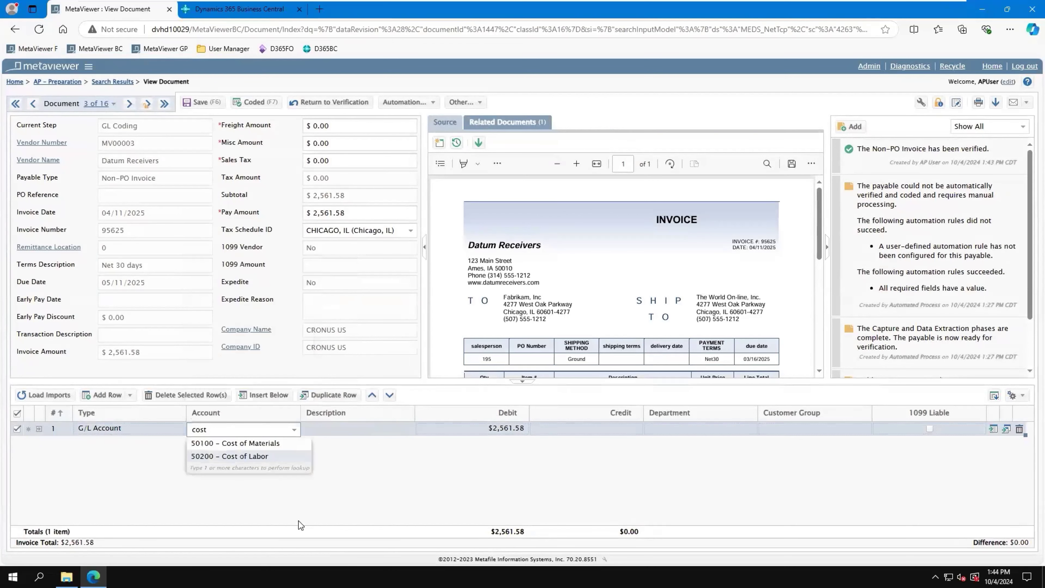
key("Down")
key("Return")
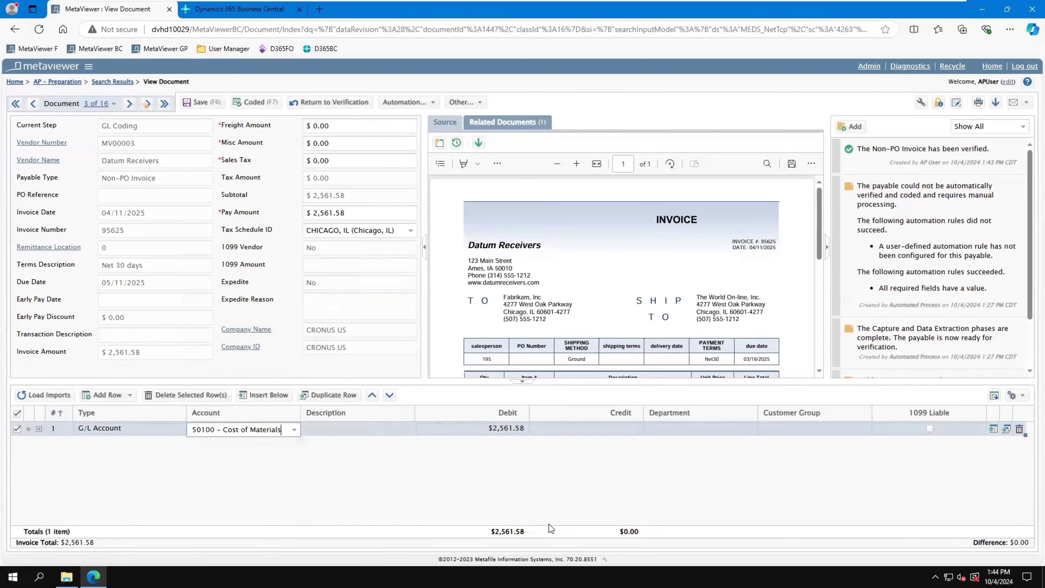
left_click(532, 507)
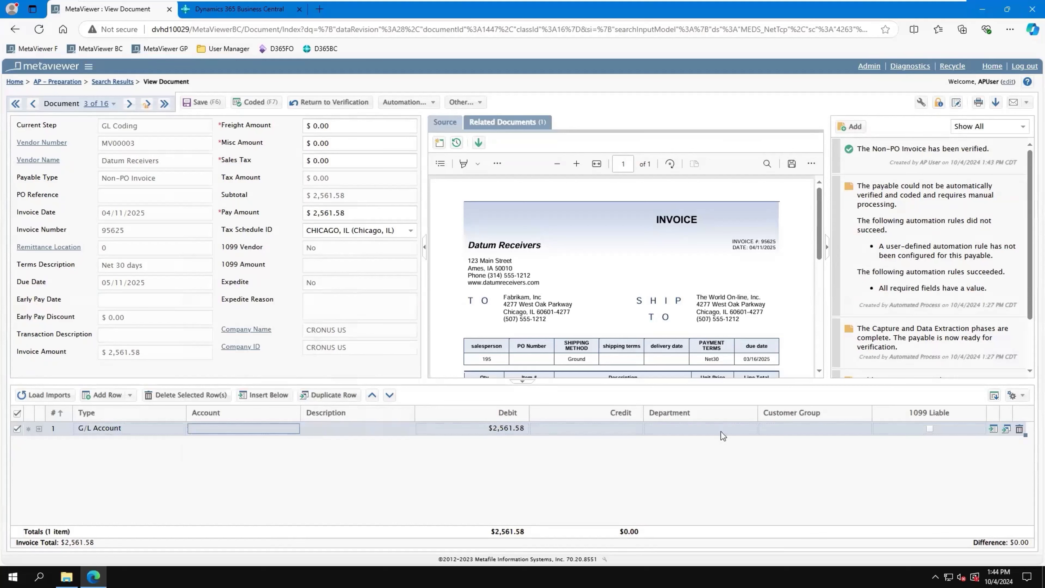
Step: Assign account 50100 - Cost of Materials to the G/L line and mark the invoice as coded
left_click(253, 429)
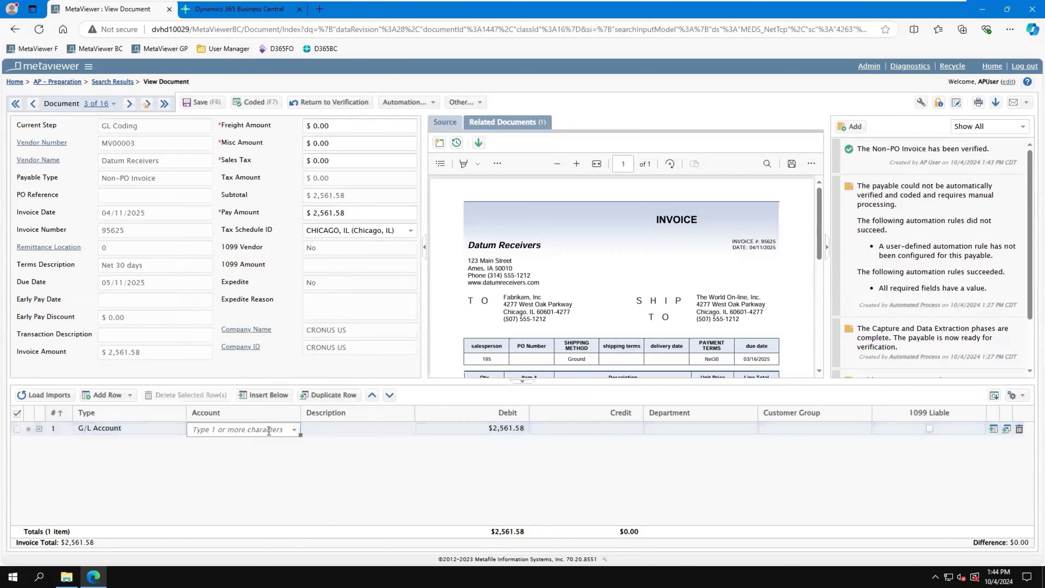
type("cost")
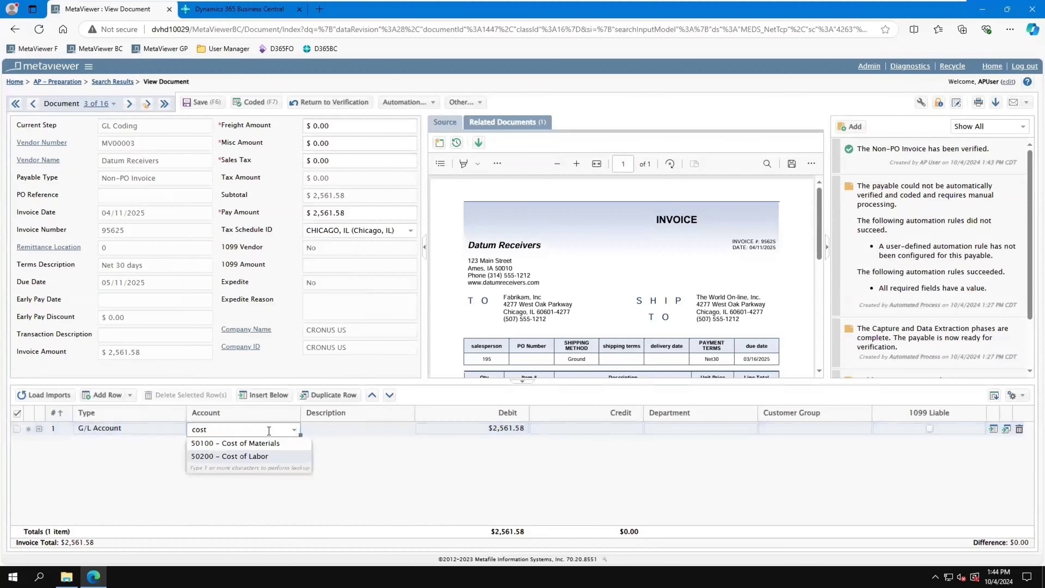
left_click(267, 444)
left_click(343, 429)
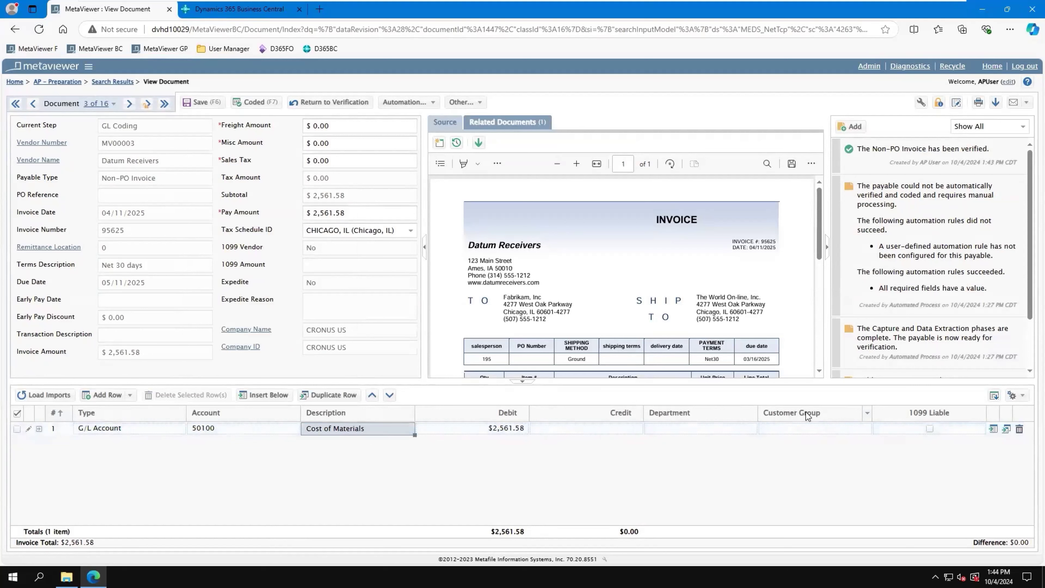
left_click(702, 432)
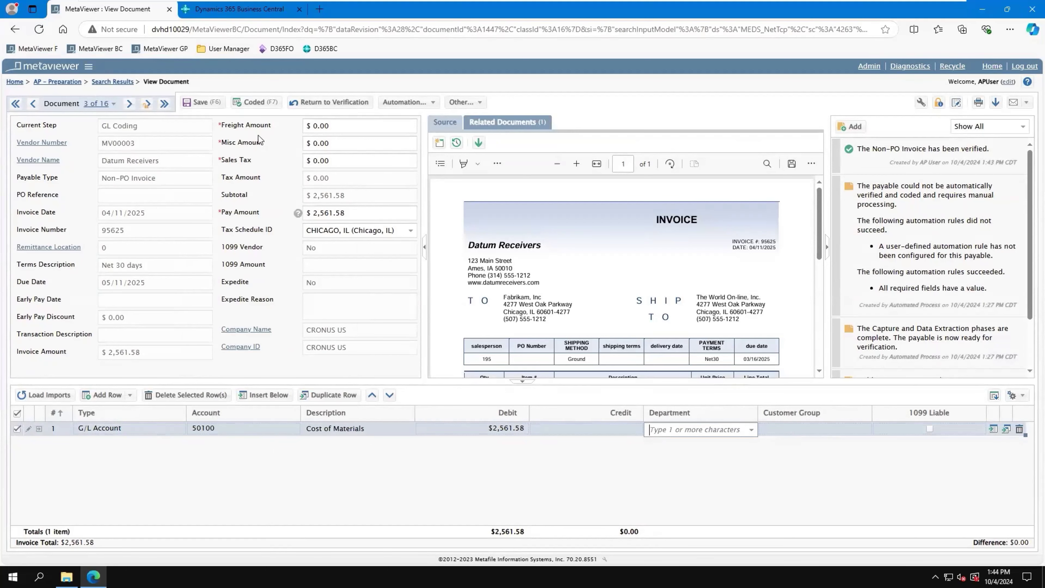
left_click(253, 102)
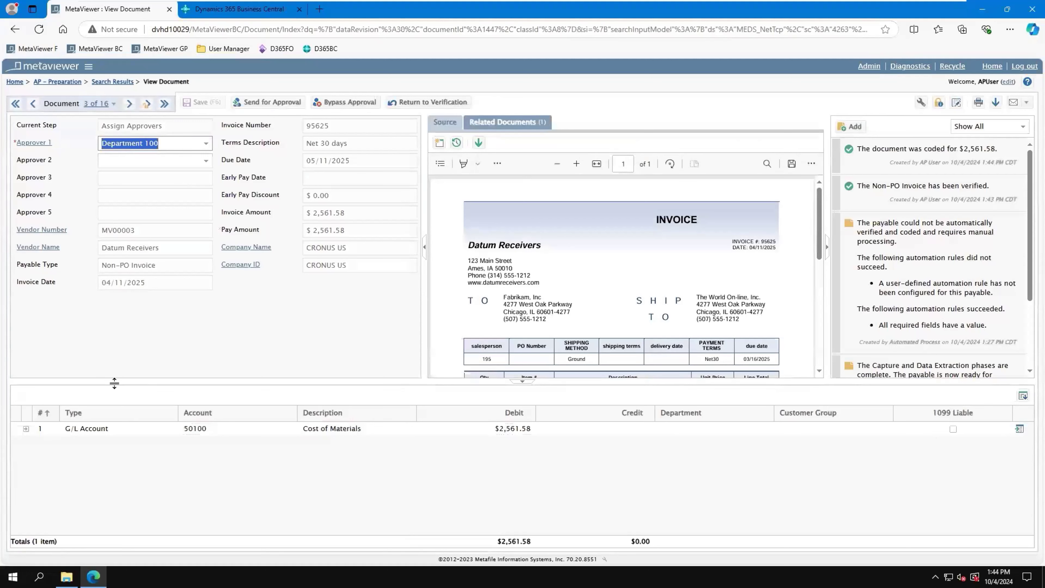
Step: Review the available approvers, keep Department 100 as Approver 1, and send the invoice for approval
left_click(206, 143)
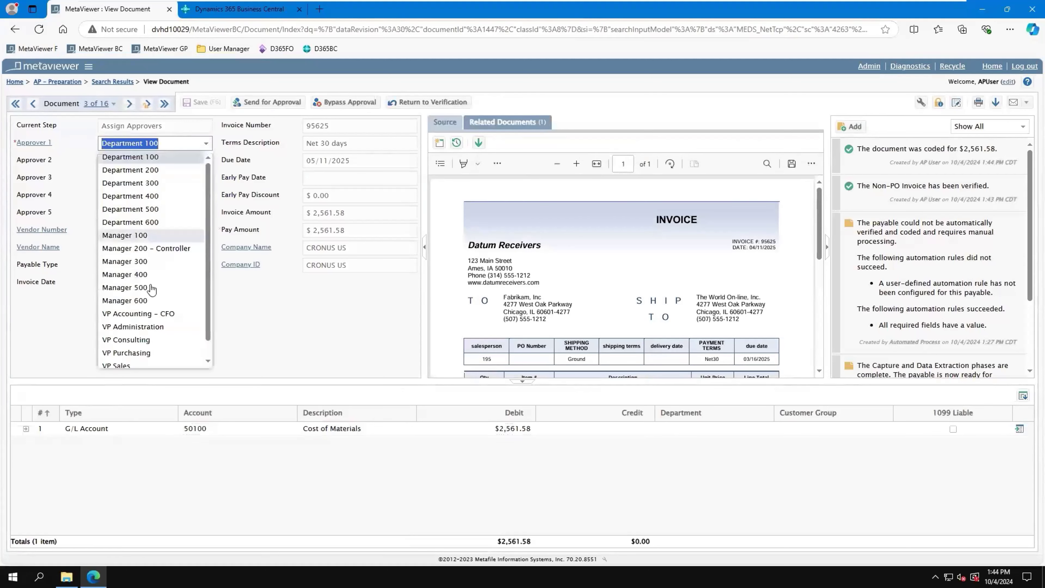
left_click(327, 348)
left_click(271, 103)
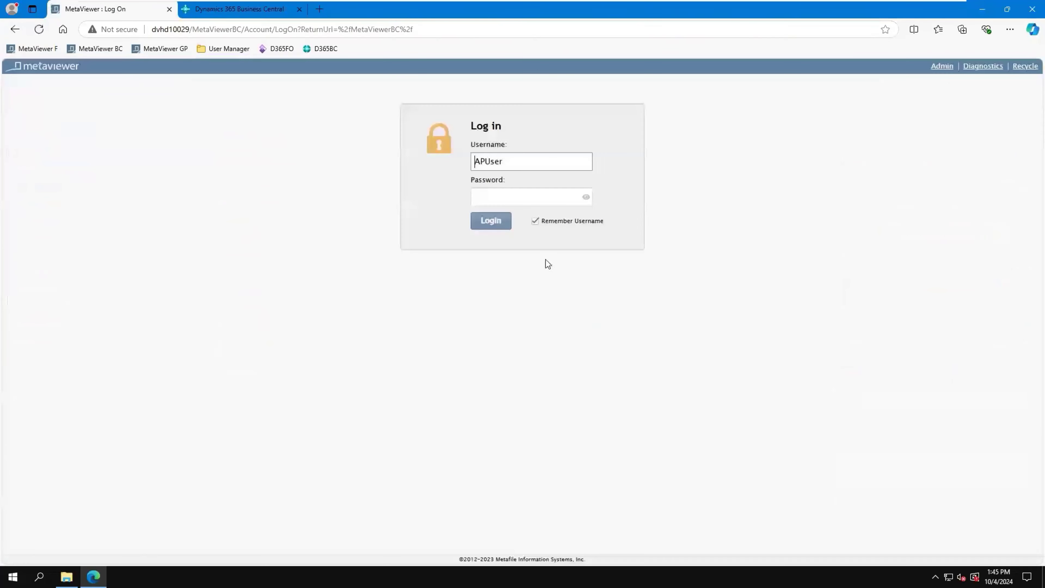
Step: Log in to the approver's account with the saved username and password
left_click(518, 161)
left_click(490, 256)
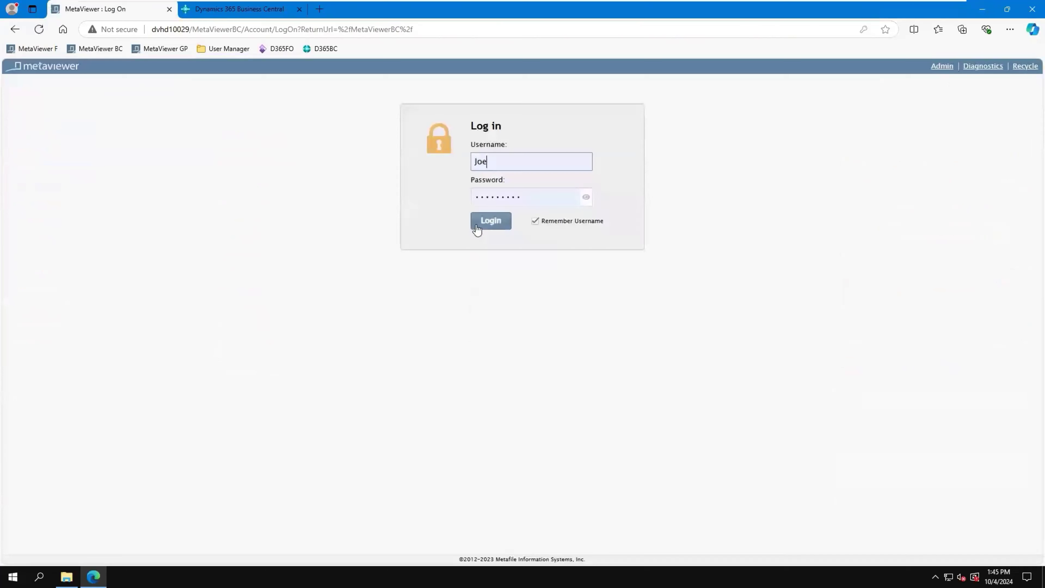
left_click(478, 223)
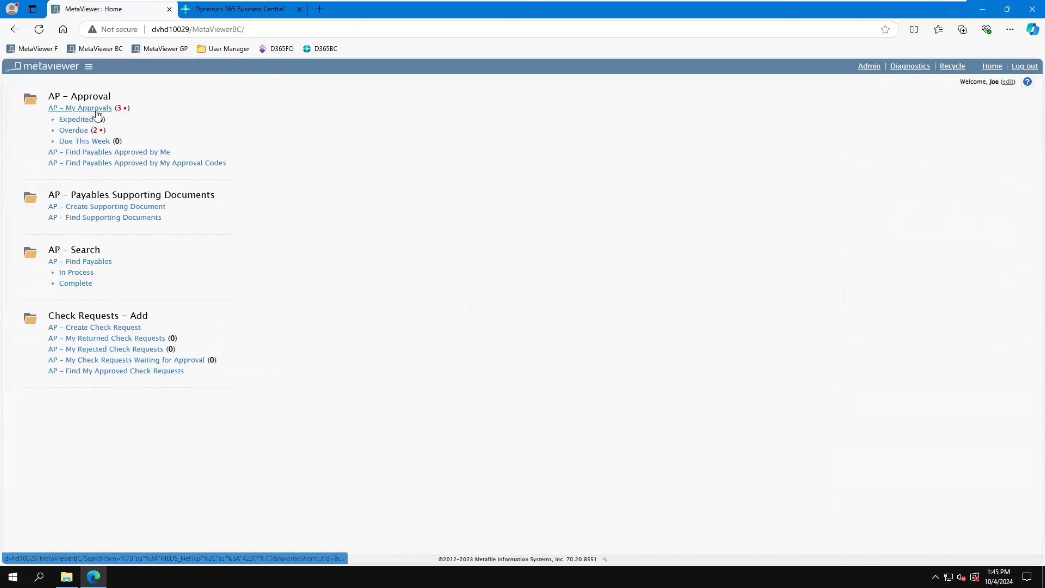
Step: Open the Datum Receivers invoice 95625 from the approver's pending approvals and approve it
left_click(82, 108)
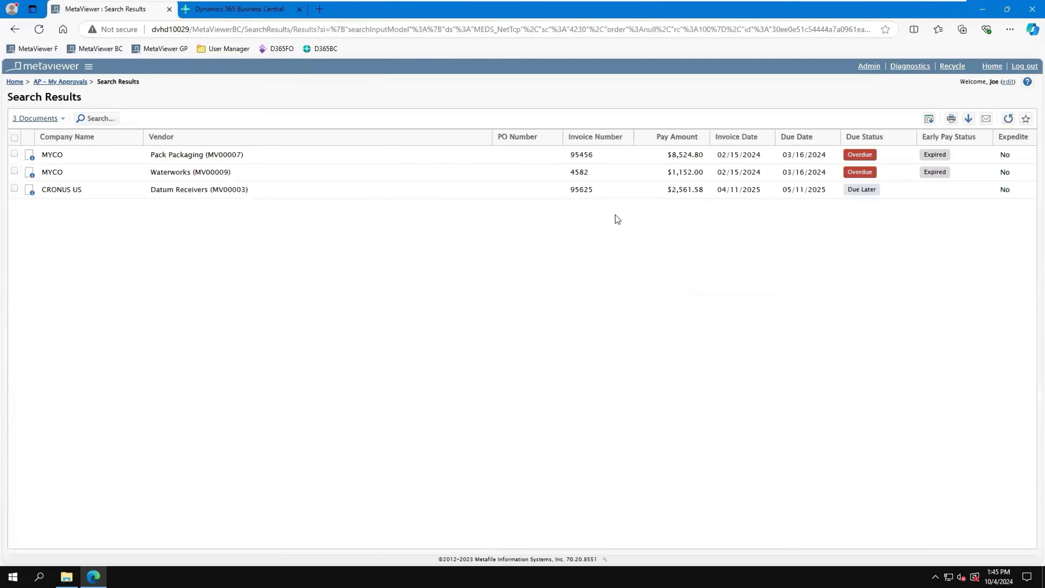
left_click(256, 190)
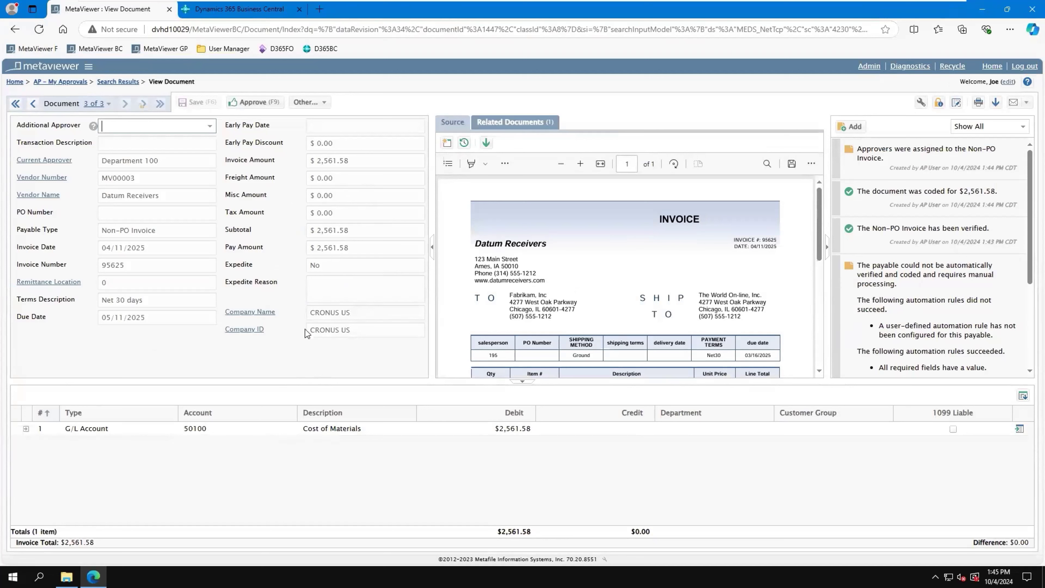
mouse_move(305, 330)
left_click(260, 106)
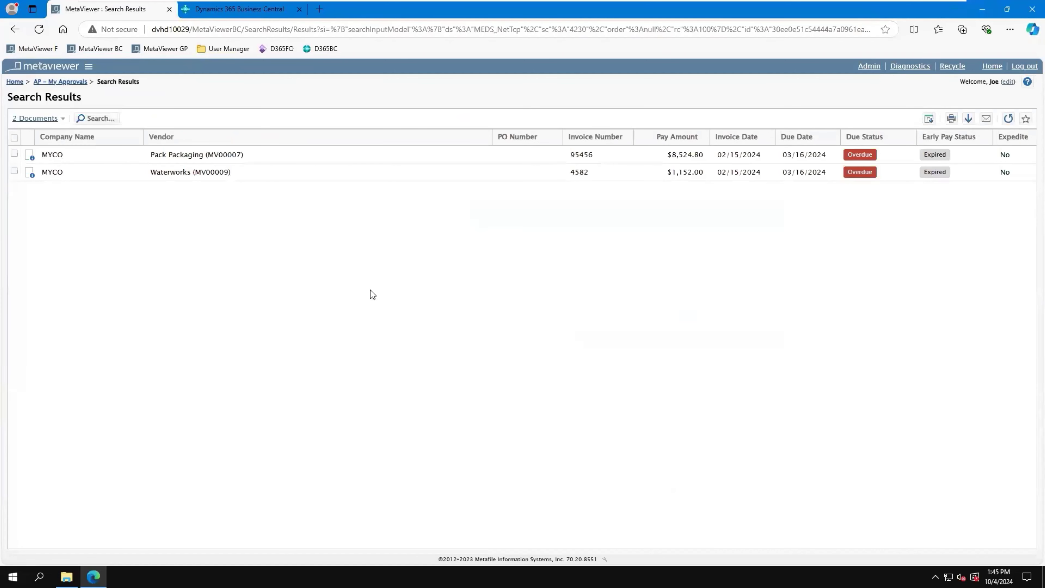
Step: Open the Pack Packaging invoice 95456 and mark it Do Not Pay with the reason "Cancelled Oredr"
double_click(272, 156)
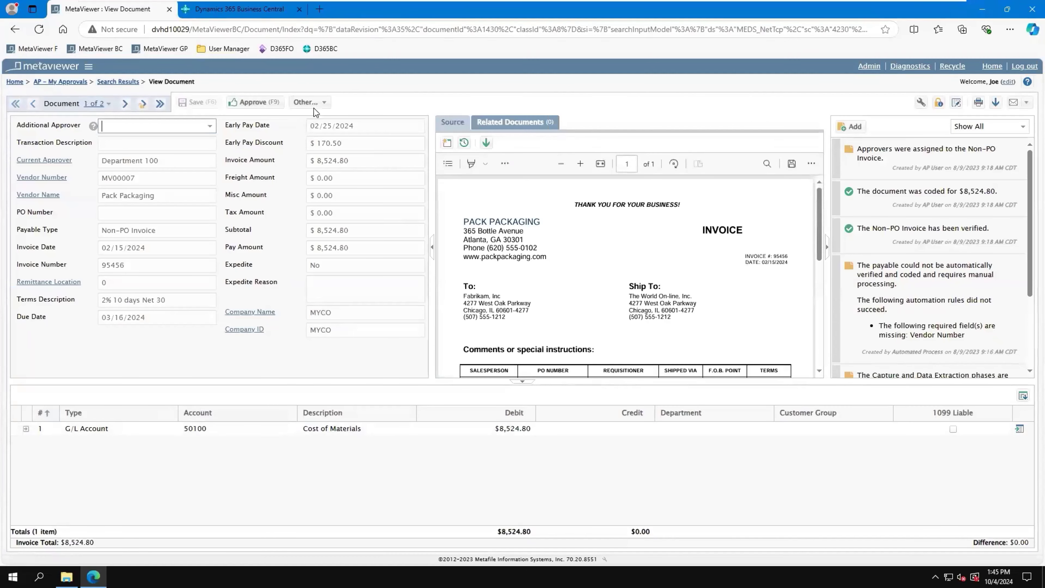
left_click(315, 105)
left_click(325, 116)
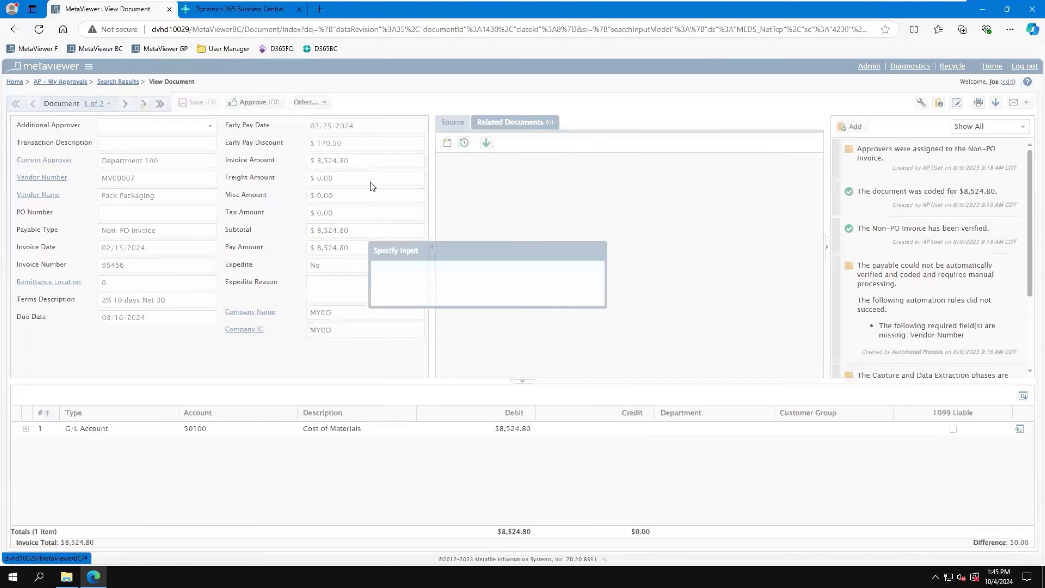
type("C")
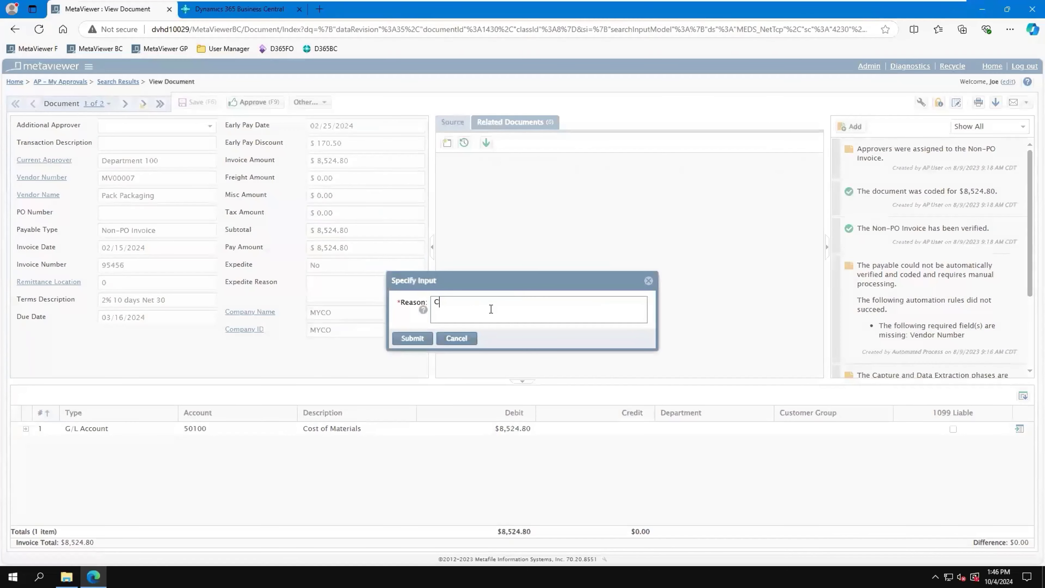
type("ancelled Oredr")
left_click(411, 338)
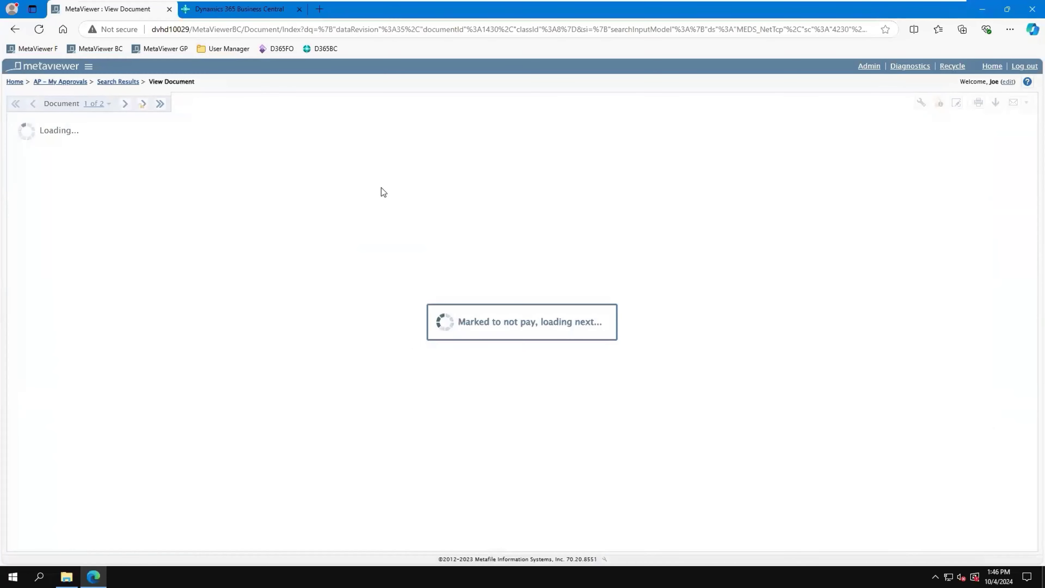
Step: Mark the Waterworks invoice 4582 as Not Mine with the reason "No idea"
left_click(324, 102)
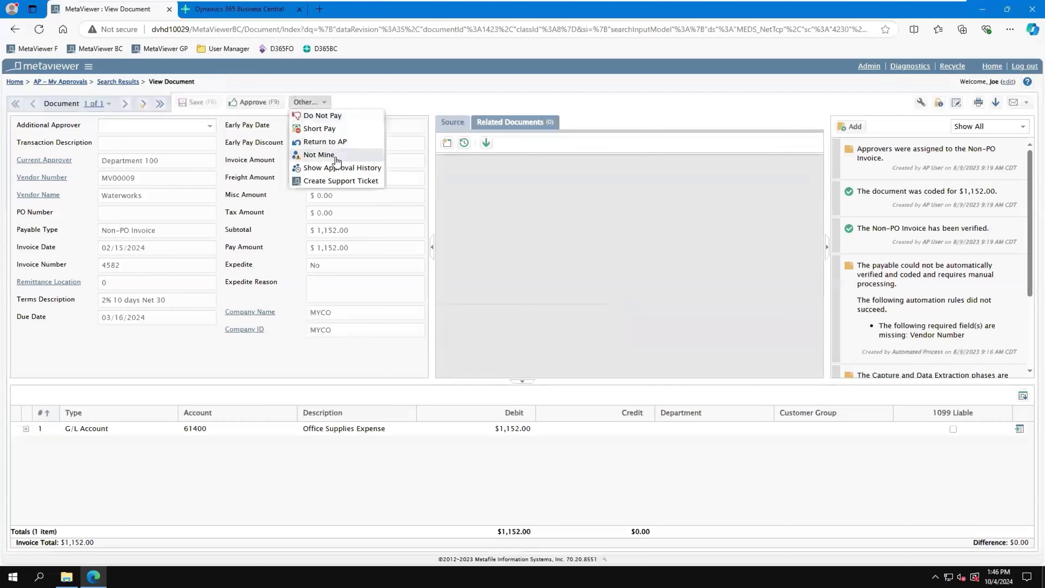
left_click(325, 155)
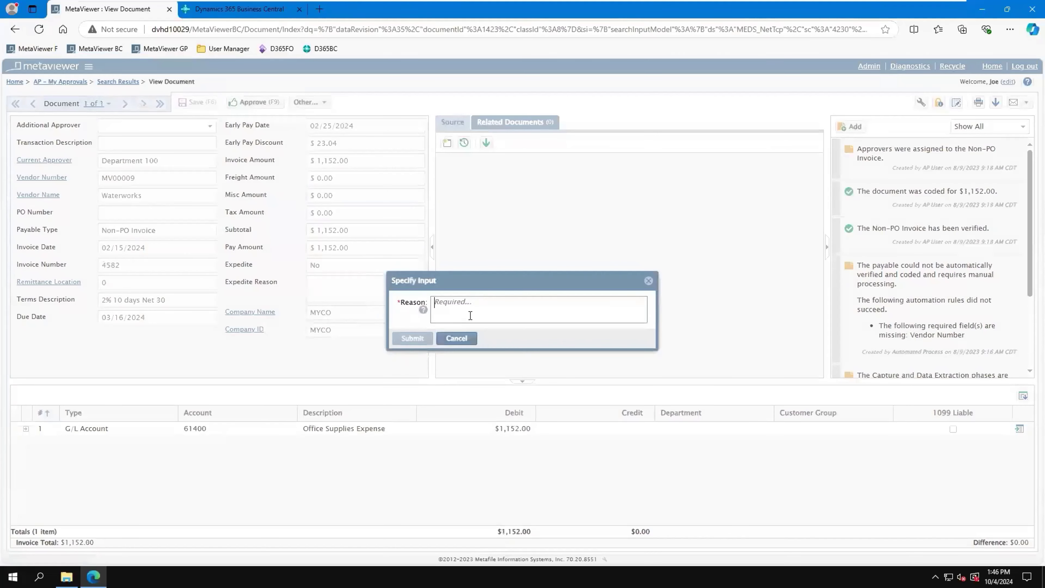
type("No idea")
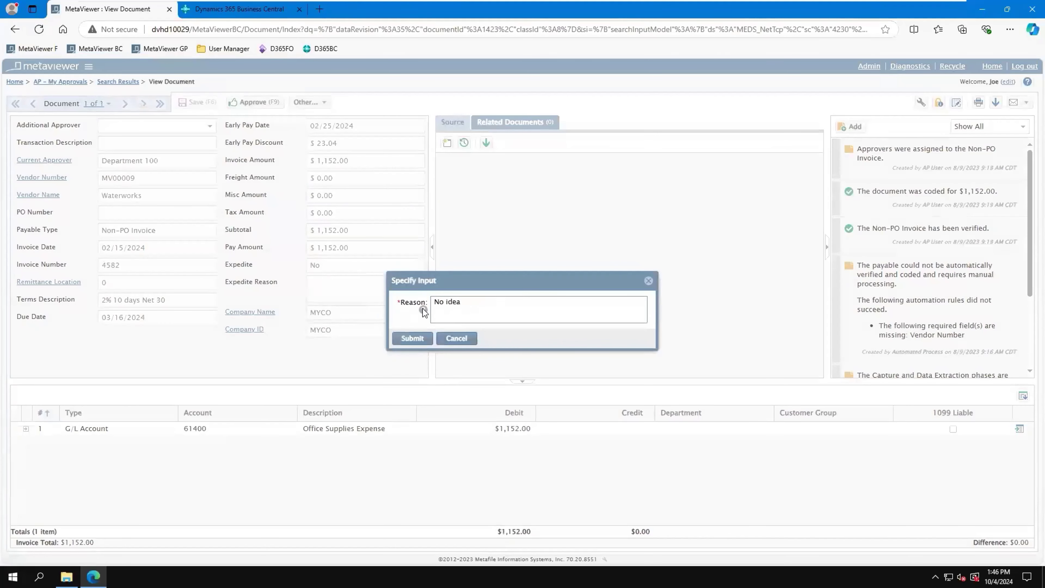
left_click(412, 339)
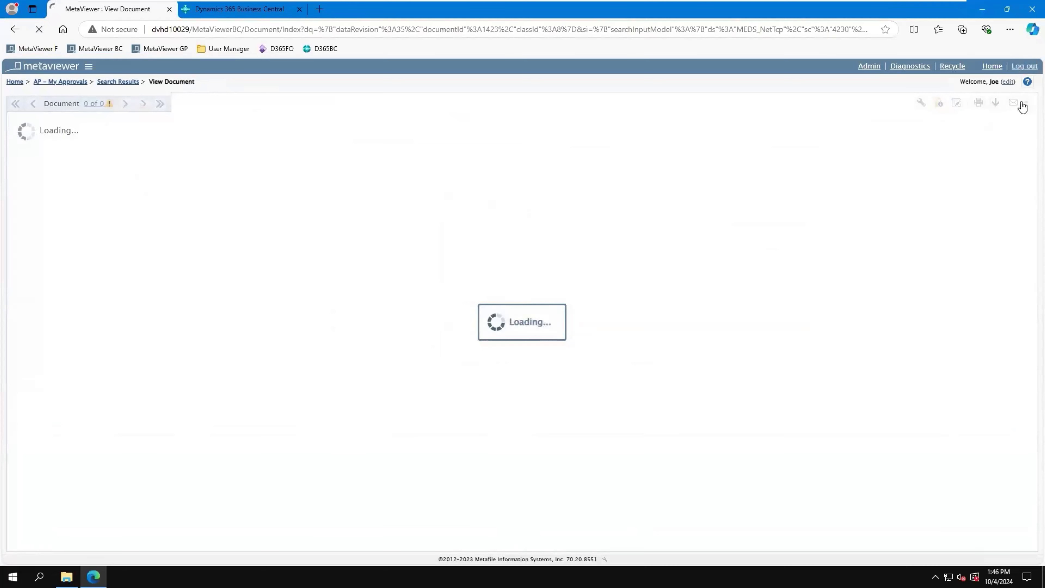
Step: Log out of the approver's account and log in to the AP user account with the saved username and password
left_click(1025, 67)
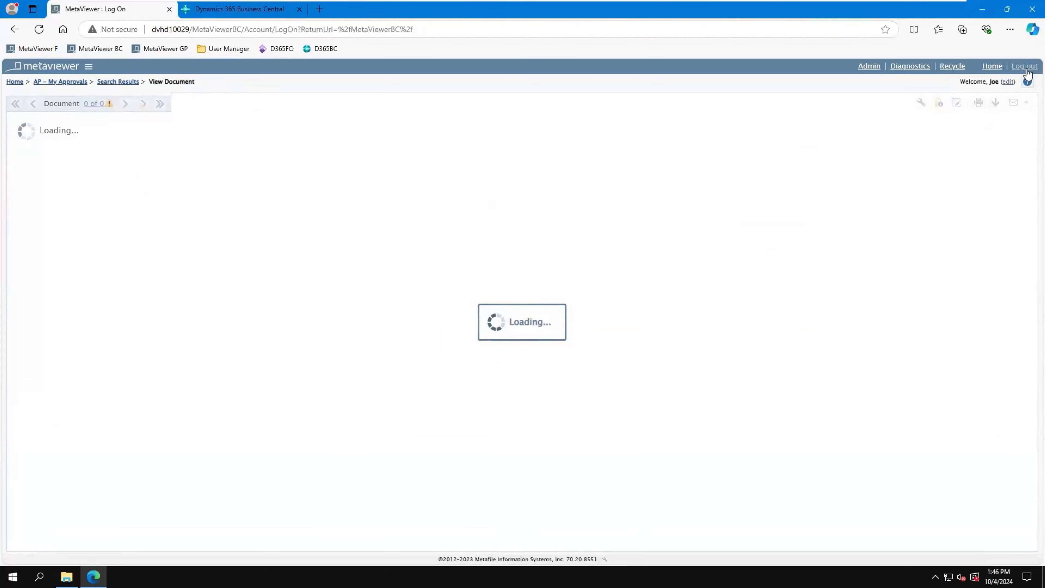
left_click(498, 162)
left_click(491, 219)
left_click(492, 223)
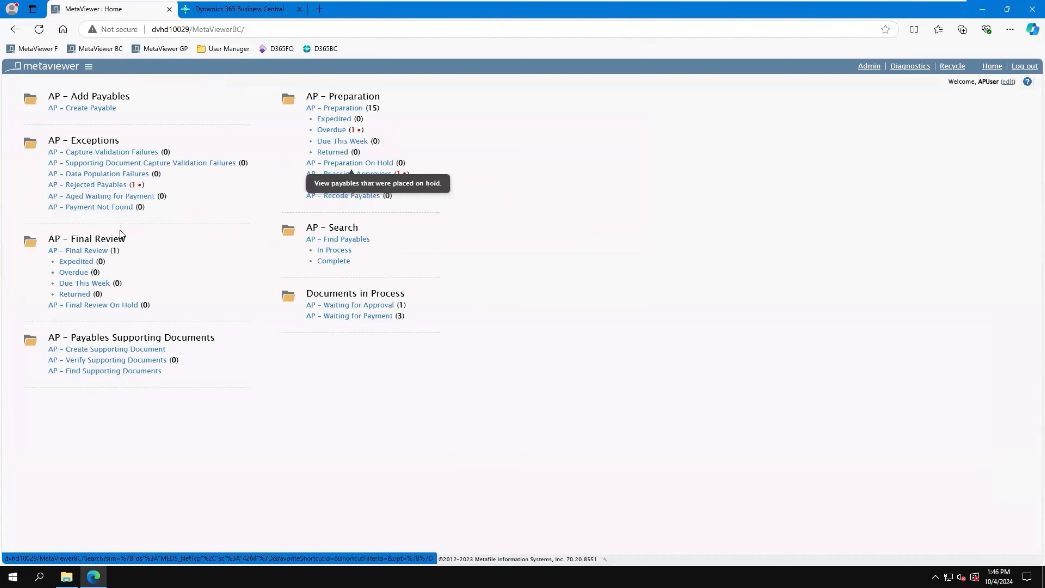
Step: Open the Datum Receivers invoice in AP - Final Review, check the other available actions, and export the invoice to the ERP
left_click(91, 251)
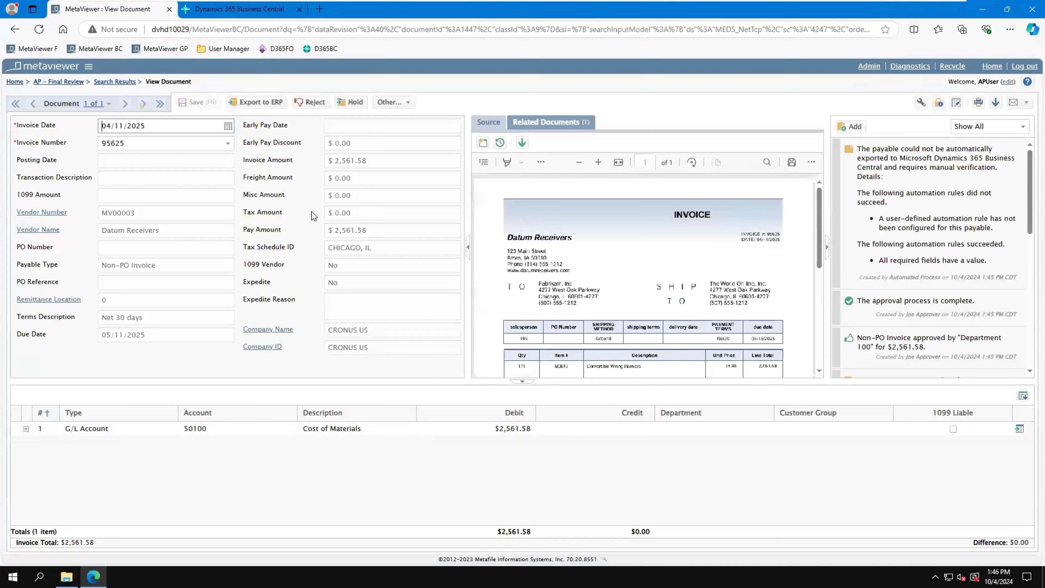
left_click(407, 103)
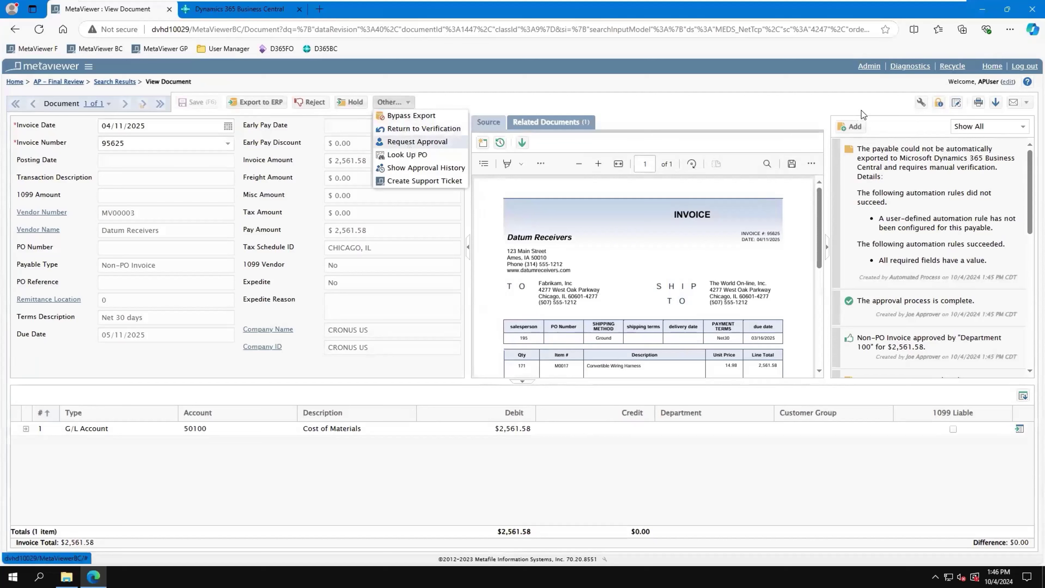
left_click(610, 91)
left_click(252, 103)
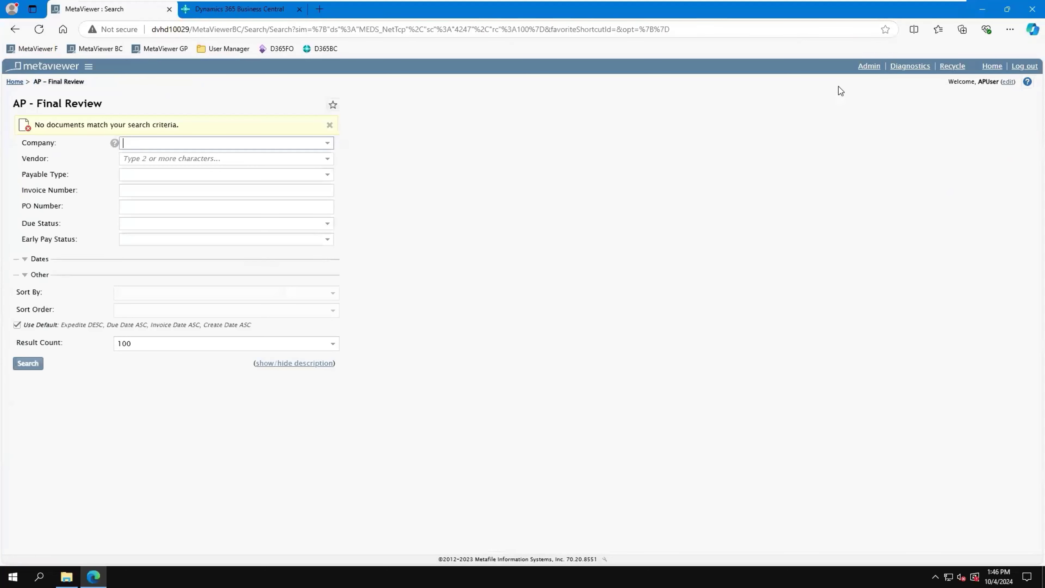
mouse_move(761, 2)
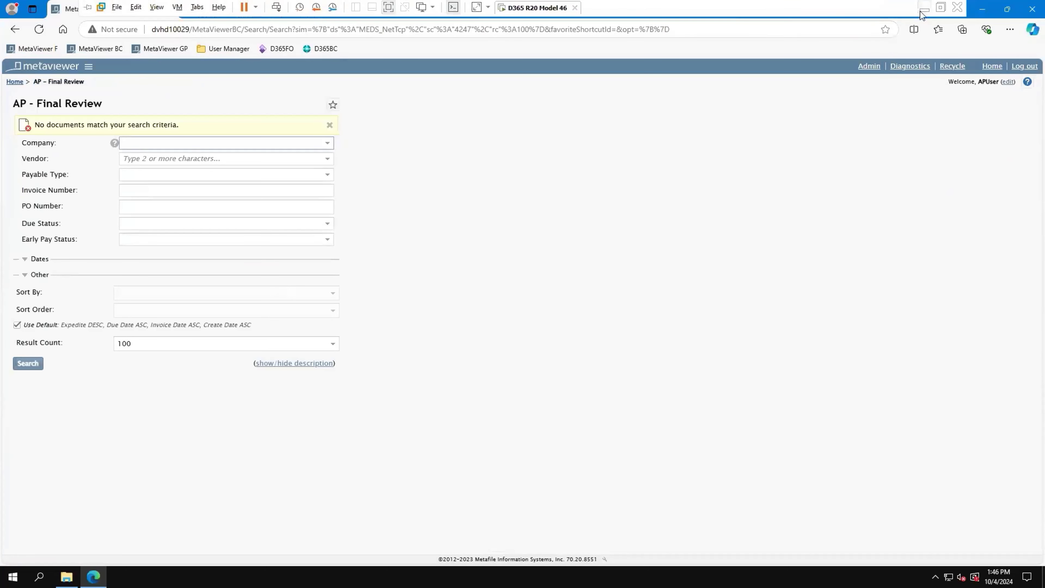